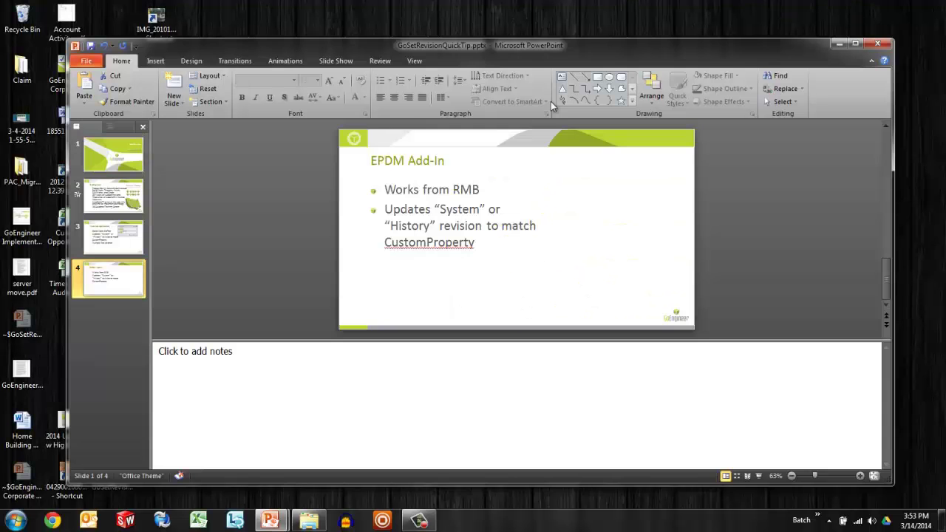
Step: Switch to Windows Explorer and open the GoSetRev folder in the DEV vault
{"action": "left_click", "coordinate": [309, 520]}
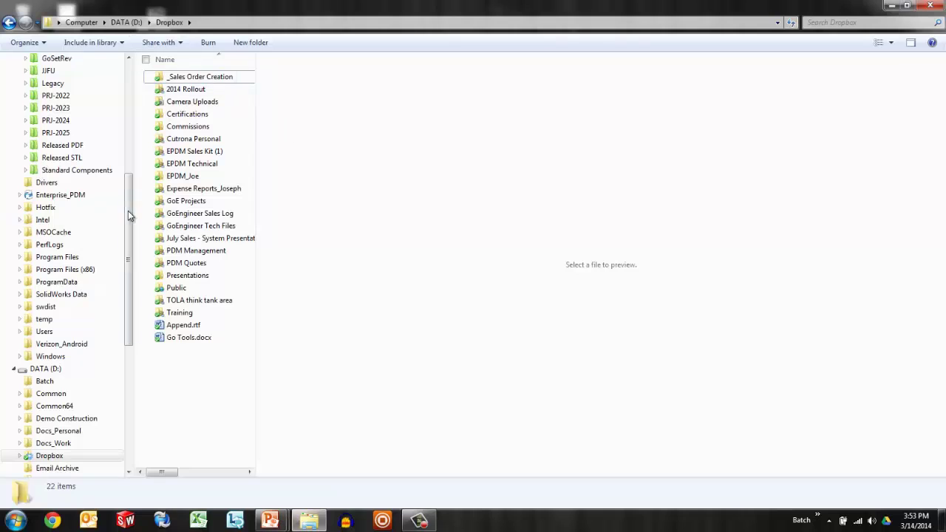
{"action": "scroll", "coordinate": [127, 213], "scroll_direction": "up", "scroll_amount": 2}
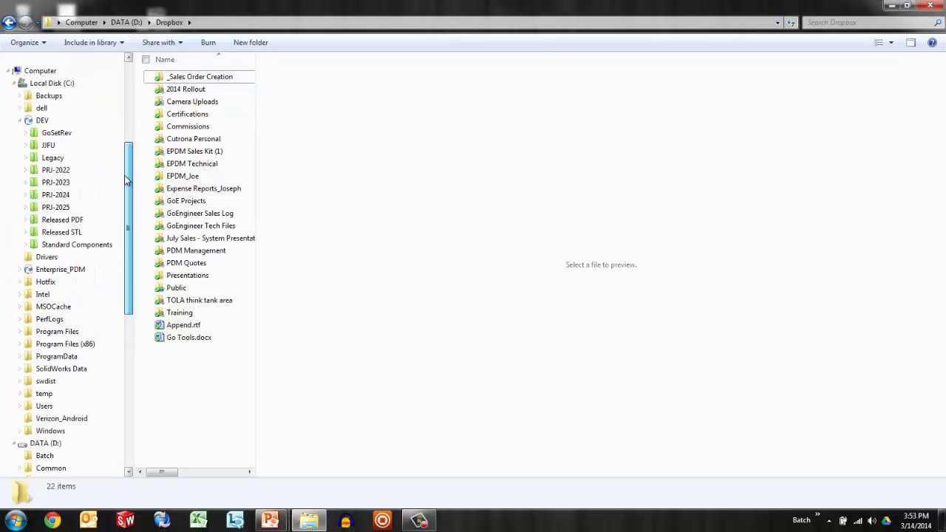
{"action": "left_click", "coordinate": [74, 120]}
{"action": "left_click", "coordinate": [104, 135]}
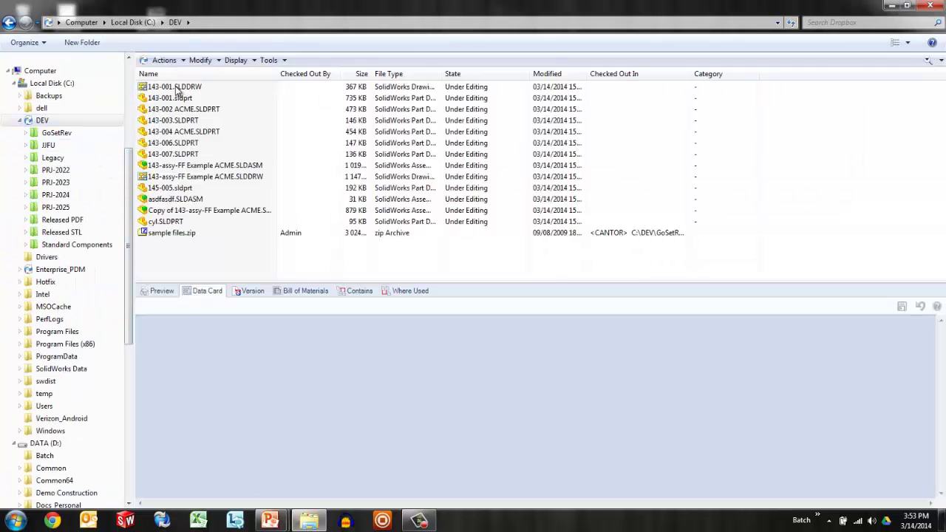
Step: Select cyl.SLDPRT, enlarge its data card area, and examine the card's revision value and the file's history
{"action": "left_click", "coordinate": [184, 223]}
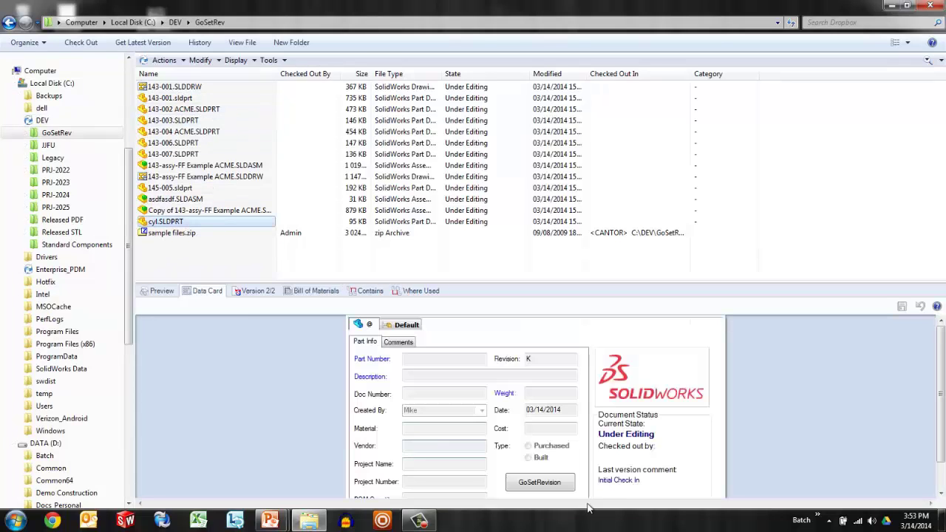
{"action": "left_click", "coordinate": [537, 359]}
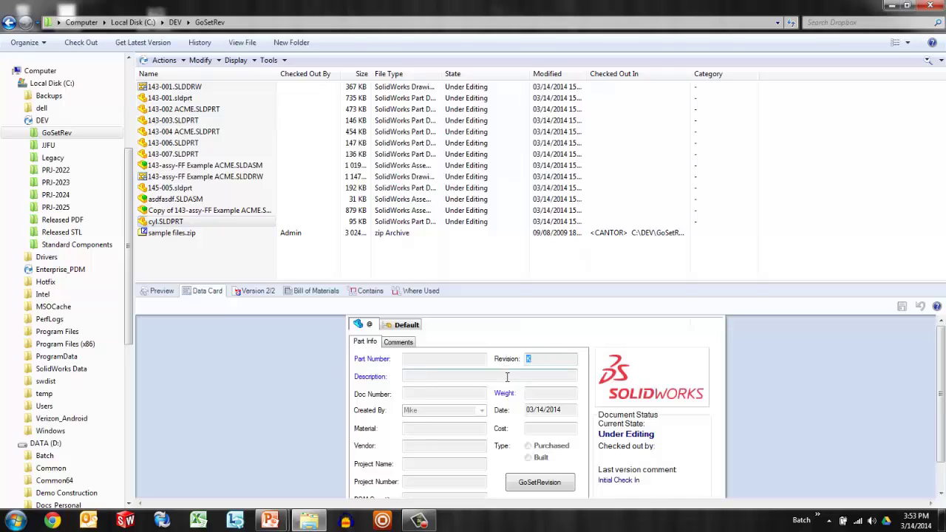
{"action": "left_click_drag", "start_coordinate": [482, 282], "coordinate": [481, 265]}
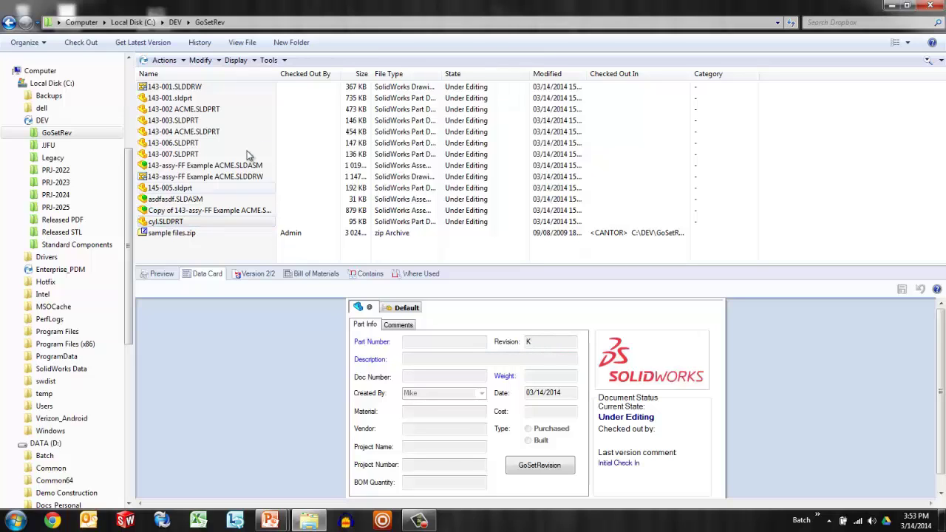
{"action": "left_click", "coordinate": [238, 60]}
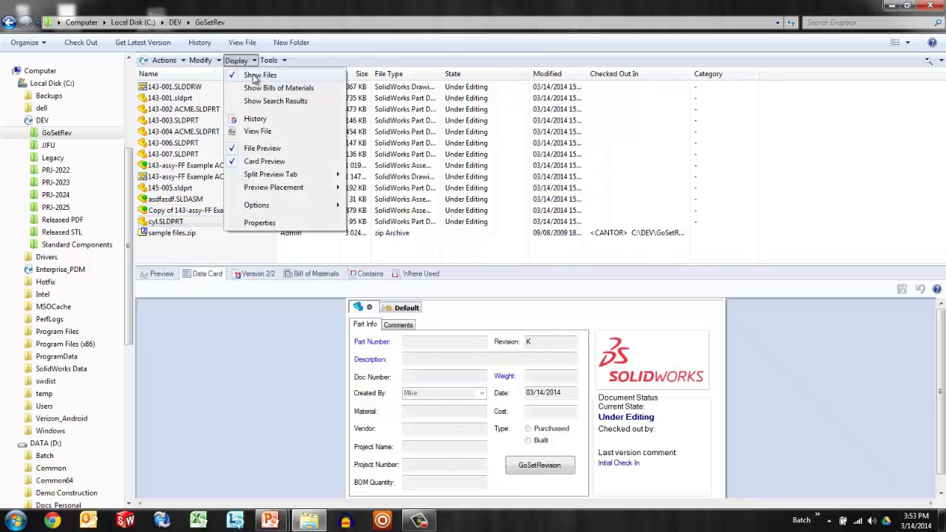
{"action": "left_click", "coordinate": [258, 120]}
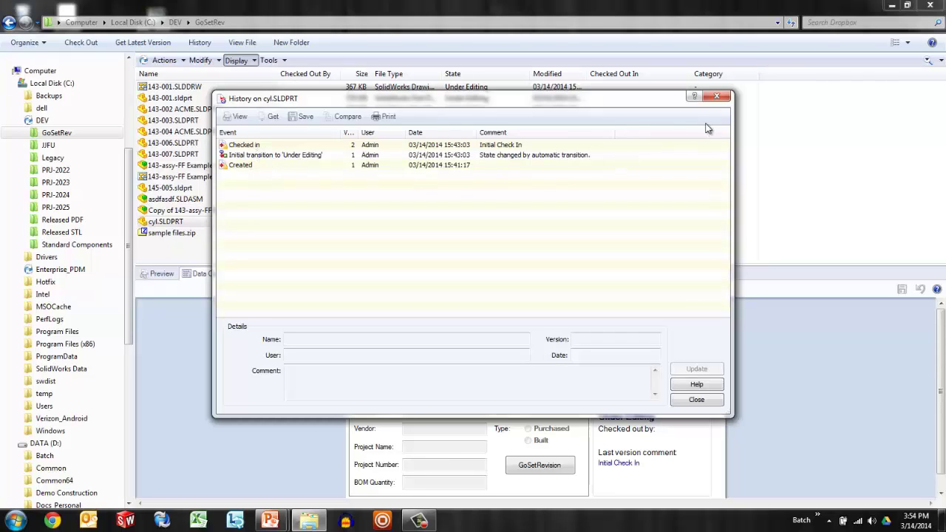
{"action": "left_click", "coordinate": [718, 97]}
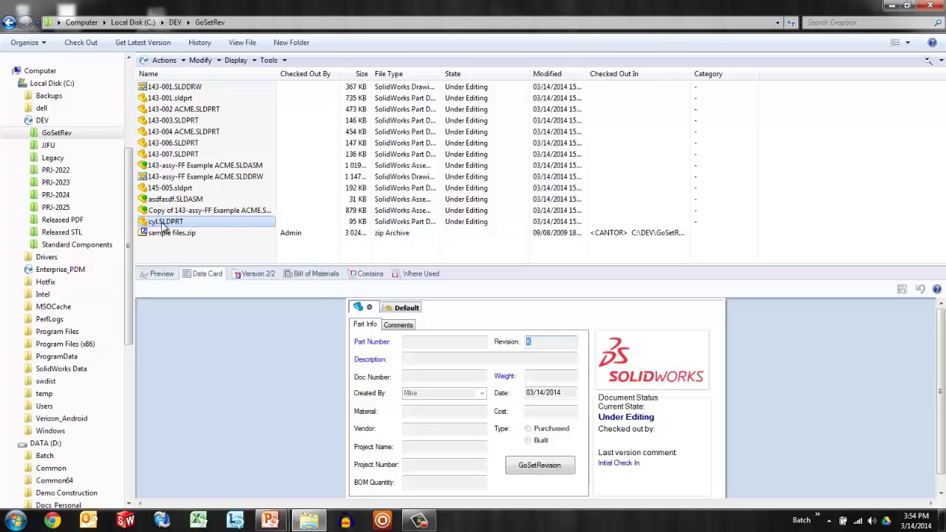
Step: Submit cyl.SLDPRT for approval with the comment "Please Review Mr Managere"
{"action": "right_click", "coordinate": [164, 227]}
{"action": "mouse_move", "coordinate": [240, 341]}
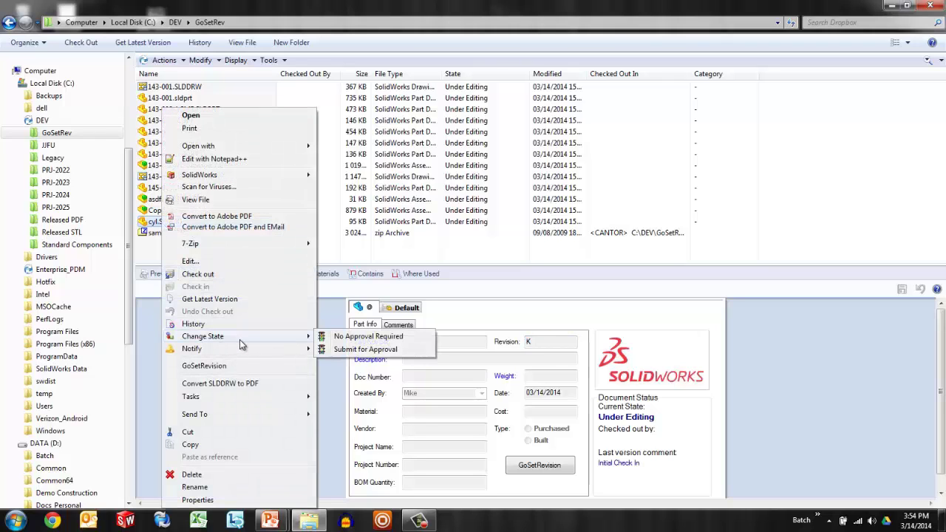
{"action": "left_click", "coordinate": [357, 352]}
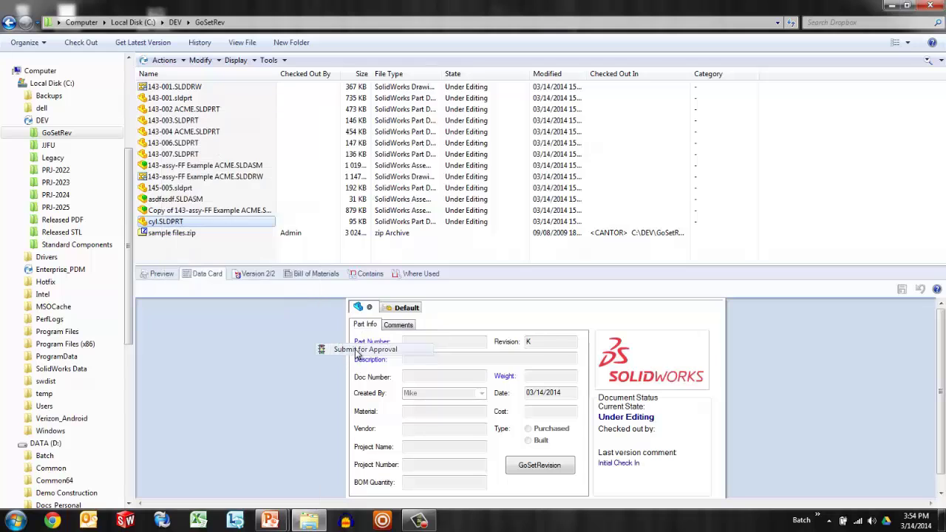
{"action": "type", "text": "Please Review Mr Managere"}
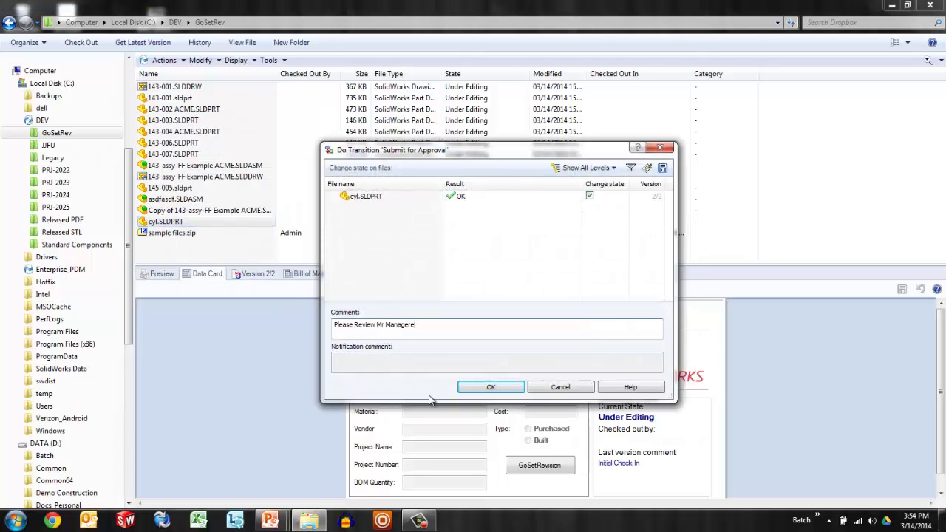
{"action": "key", "text": "Return"}
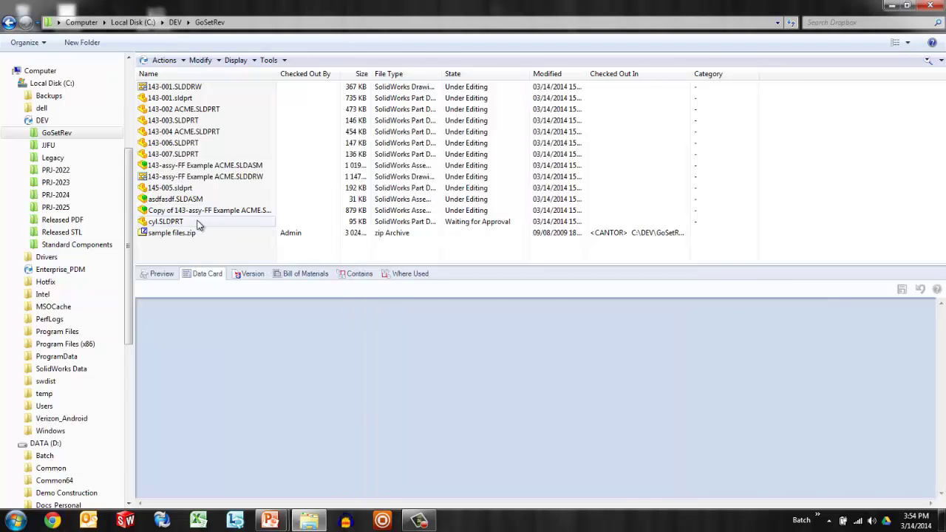
Step: Move cyl.SLDPRT through the Passed Approval transition with the comment "Great Design"
{"action": "right_click", "coordinate": [197, 222]}
{"action": "mouse_move", "coordinate": [284, 339]}
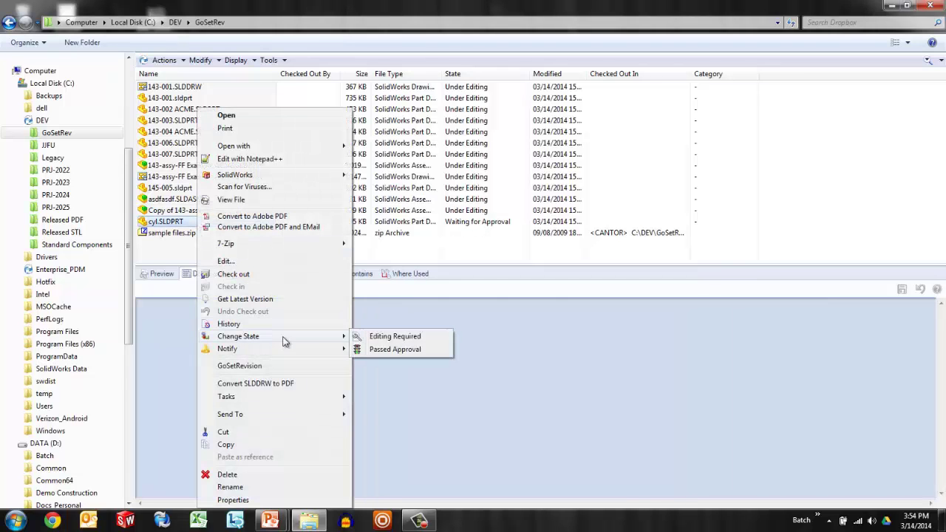
{"action": "left_click", "coordinate": [399, 350]}
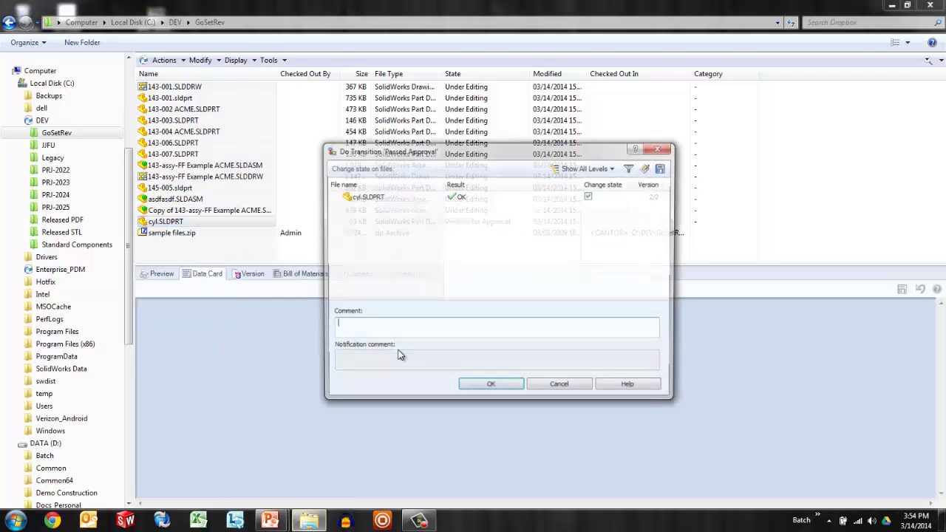
{"action": "left_click", "coordinate": [490, 388]}
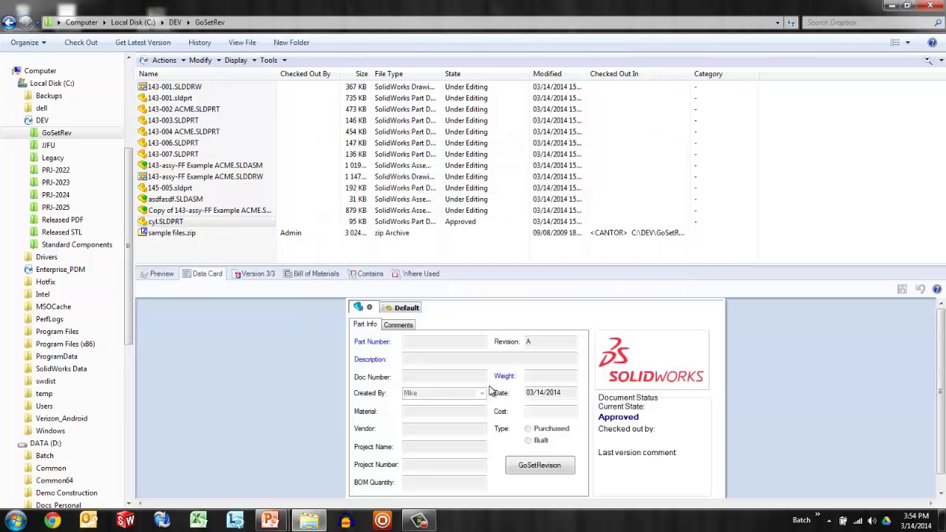
Step: Compare the data card revision of cyl.SLDPRT with the revision recorded in its history
{"action": "double_click", "coordinate": [537, 343]}
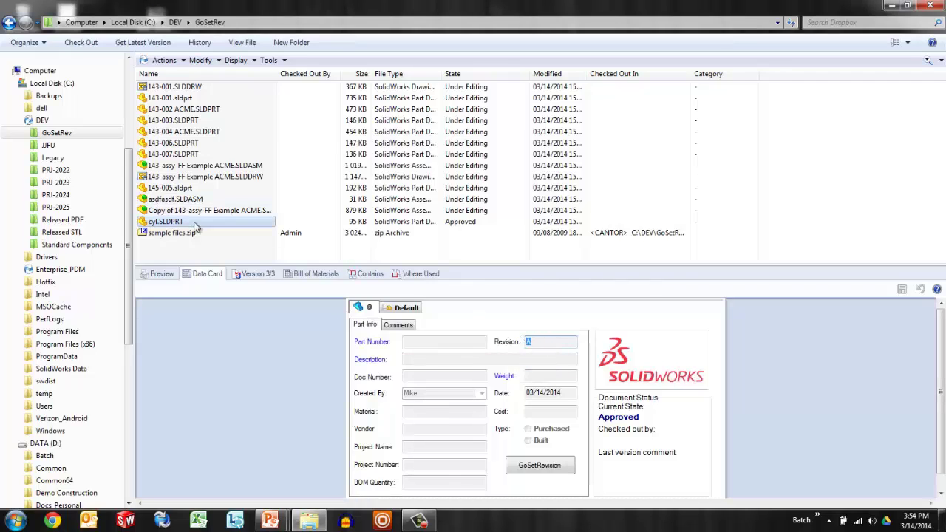
{"action": "left_click", "coordinate": [251, 62]}
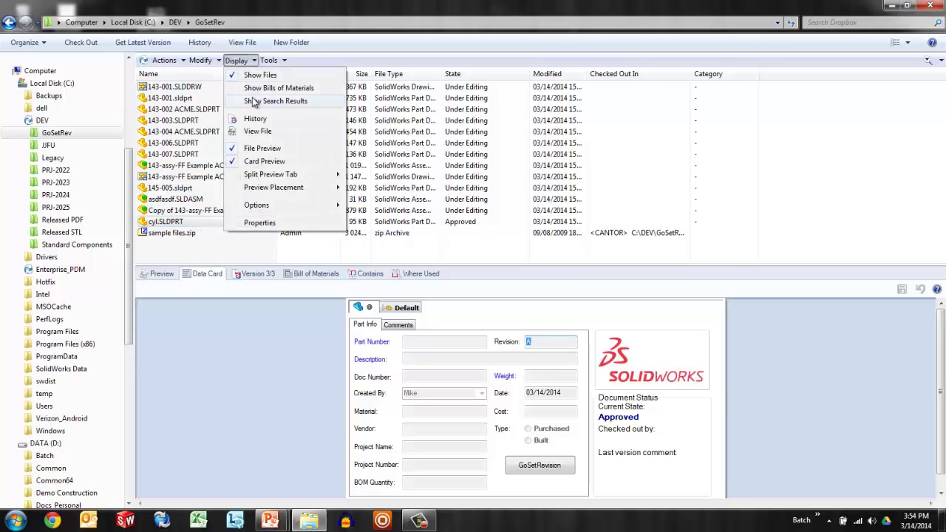
{"action": "left_click", "coordinate": [251, 120]}
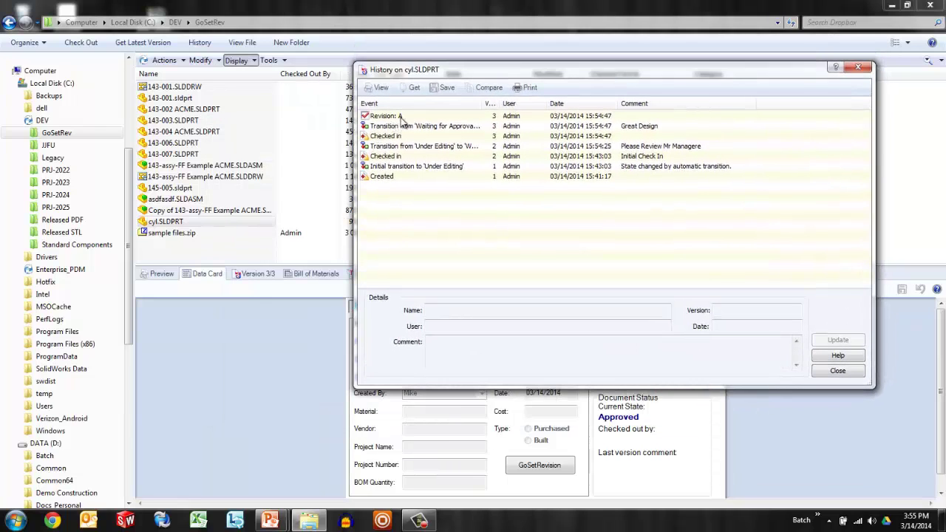
{"action": "left_click", "coordinate": [859, 66]}
{"action": "double_click", "coordinate": [541, 340]}
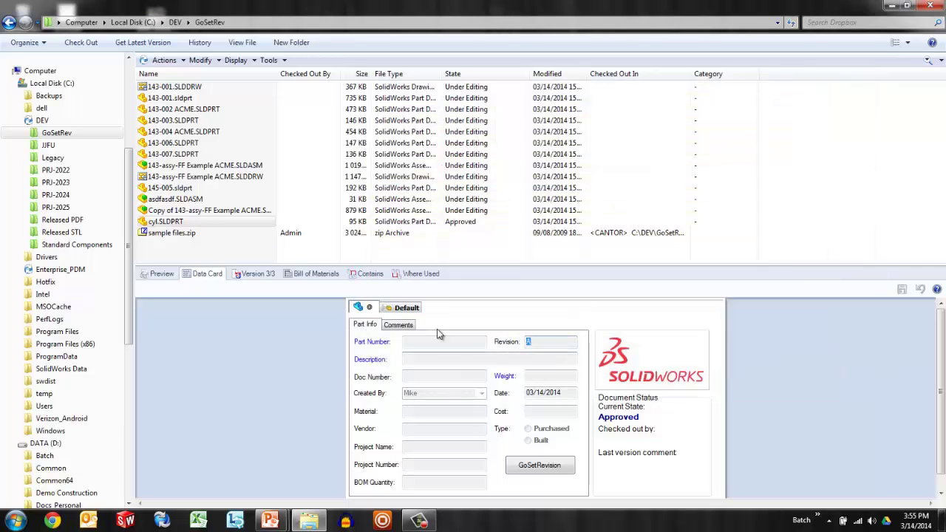
Step: Select 145-005.sldprt and compare its history with the revision value on its data card
{"action": "left_click", "coordinate": [207, 187]}
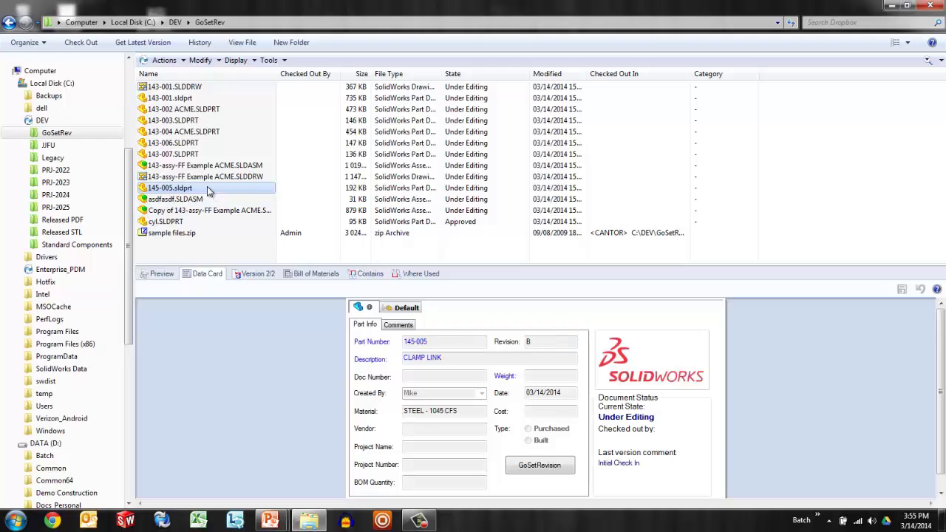
{"action": "left_click", "coordinate": [235, 60]}
{"action": "left_click", "coordinate": [245, 119]}
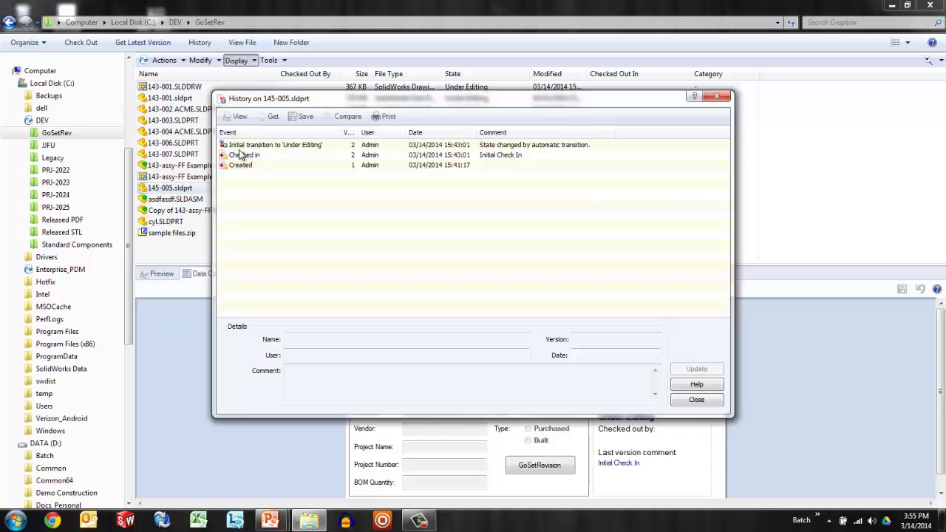
{"action": "left_click", "coordinate": [716, 98]}
{"action": "double_click", "coordinate": [544, 340]}
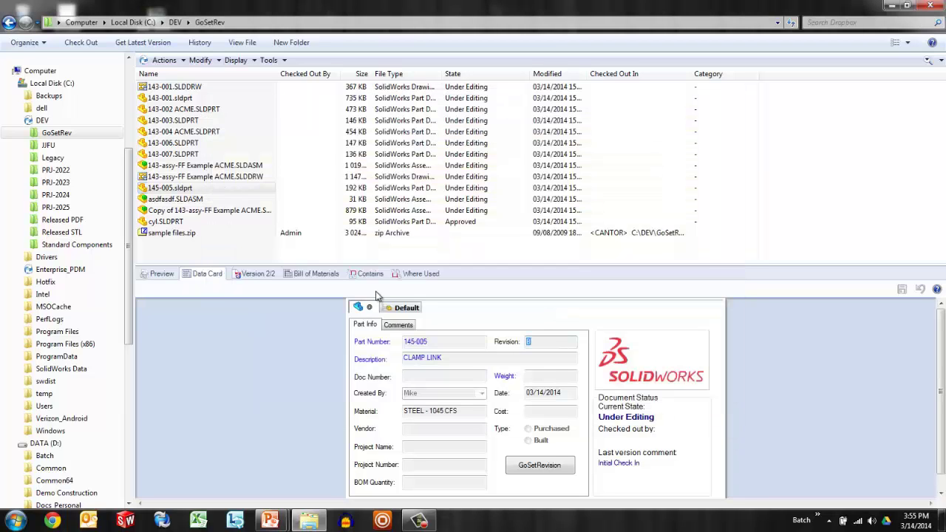
Step: Run GoSetRevision on 145-005.sldprt, and review its history and version details
{"action": "right_click", "coordinate": [192, 191]}
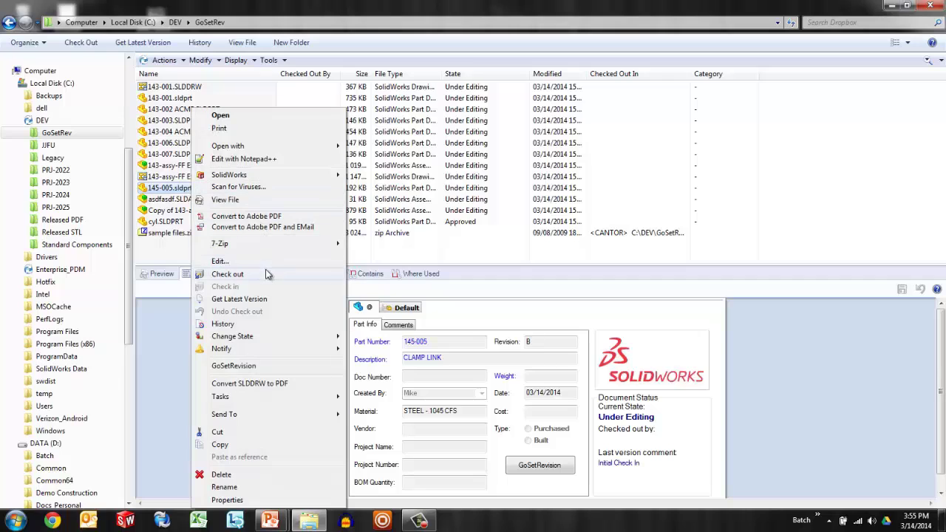
{"action": "left_click", "coordinate": [227, 368]}
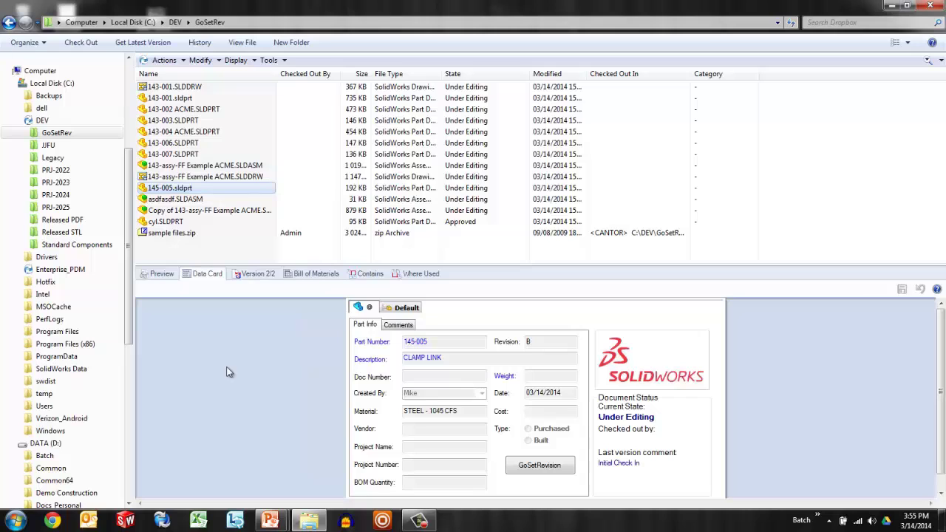
{"action": "left_click", "coordinate": [237, 60]}
{"action": "left_click", "coordinate": [255, 119]}
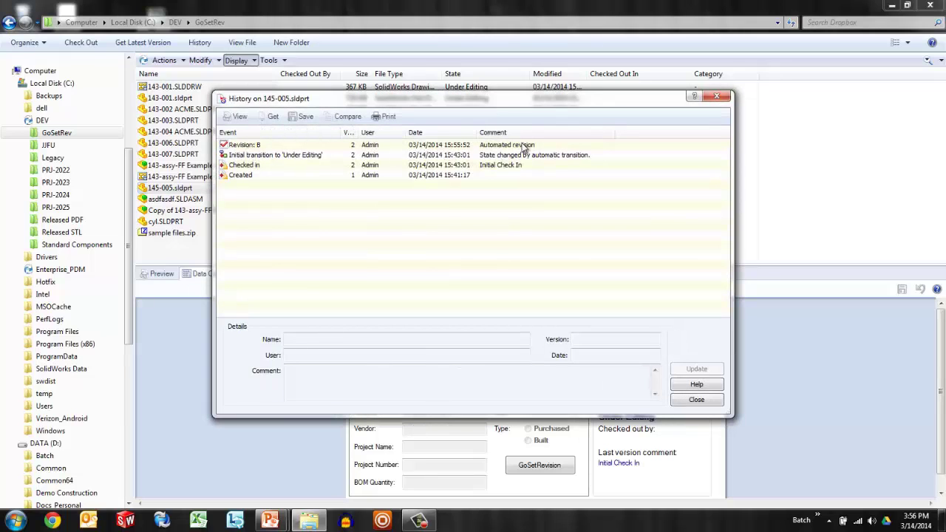
{"action": "left_click", "coordinate": [715, 96]}
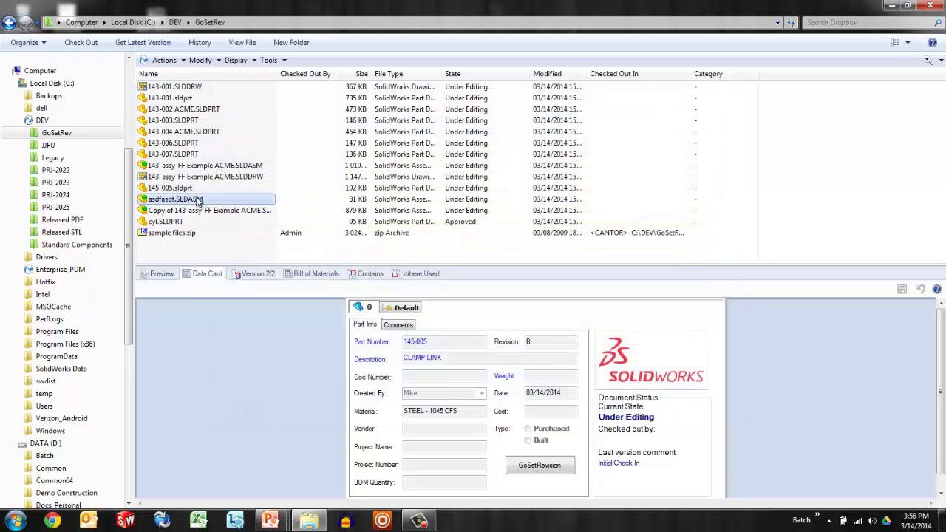
{"action": "left_click", "coordinate": [262, 274]}
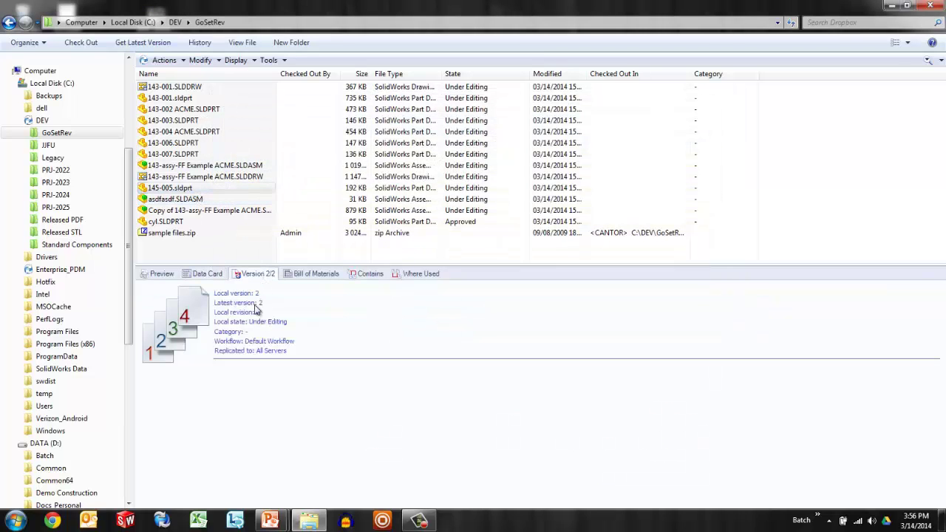
Step: Submit 145-005.sldprt for approval
{"action": "right_click", "coordinate": [171, 190]}
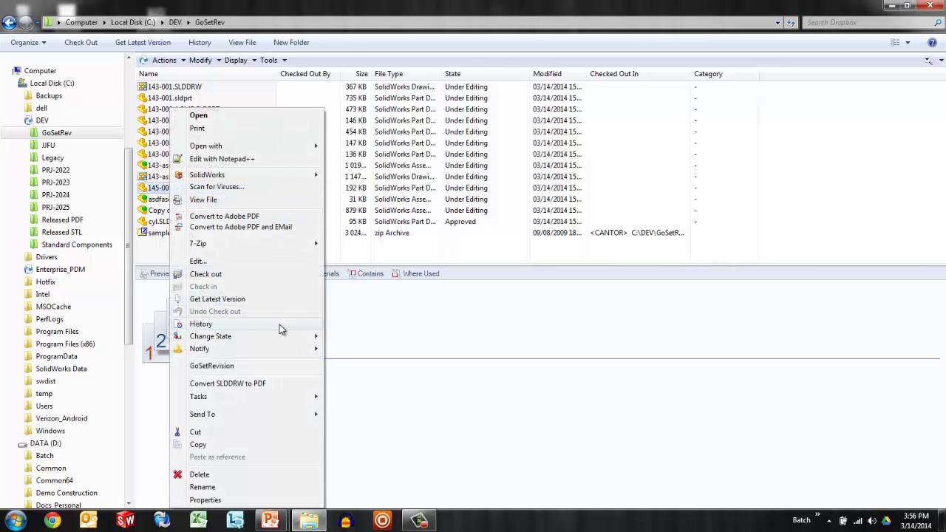
{"action": "mouse_move", "coordinate": [316, 336]}
{"action": "left_click", "coordinate": [373, 348]}
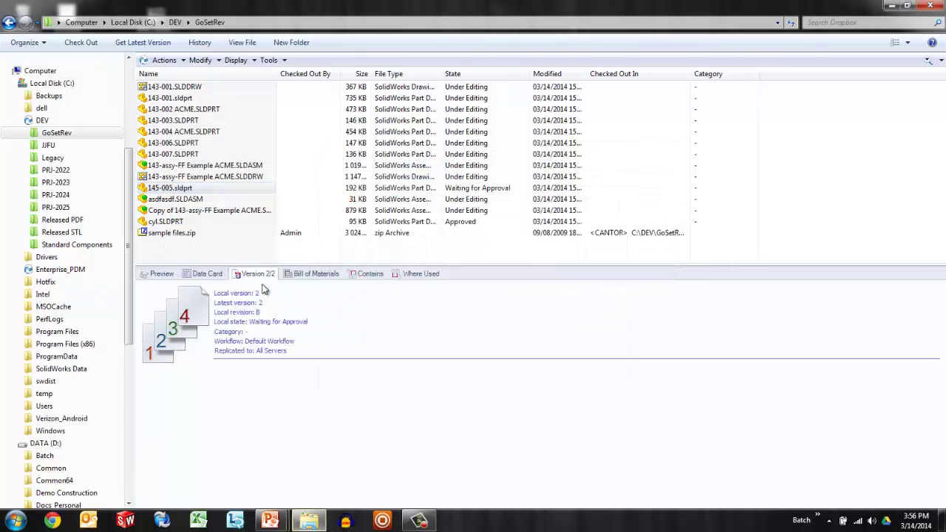
Step: Move 145-005.sldprt through the Passed Approval transition without a comment, and check the revision on its data card
{"action": "left_click", "coordinate": [214, 275]}
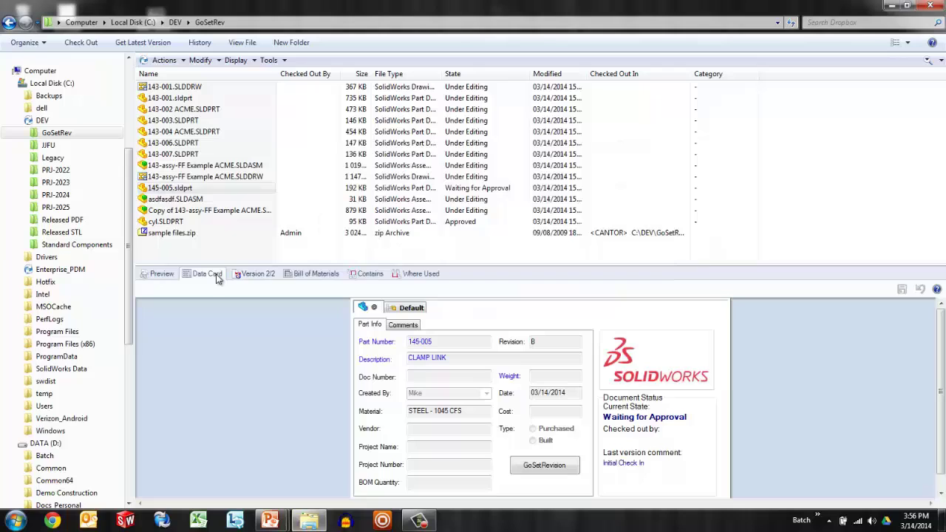
{"action": "right_click", "coordinate": [175, 191]}
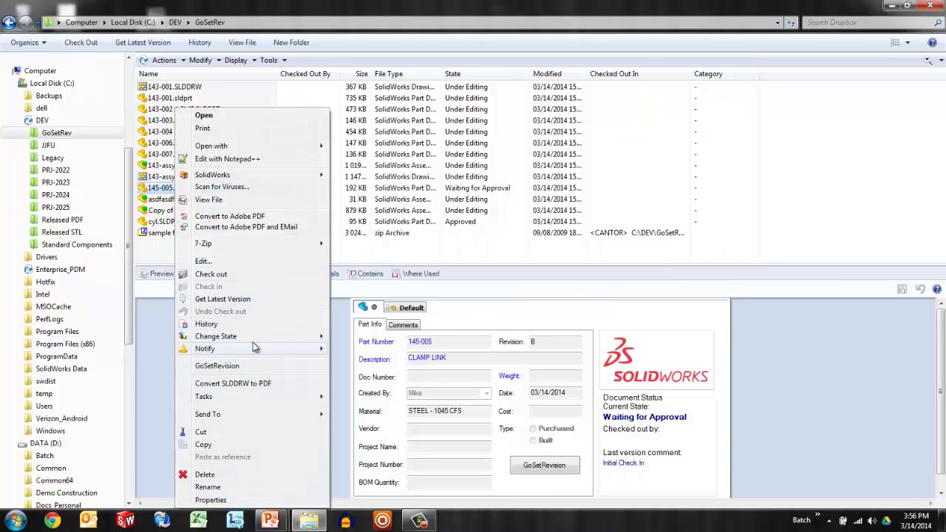
{"action": "mouse_move", "coordinate": [257, 337]}
{"action": "left_click", "coordinate": [368, 351]}
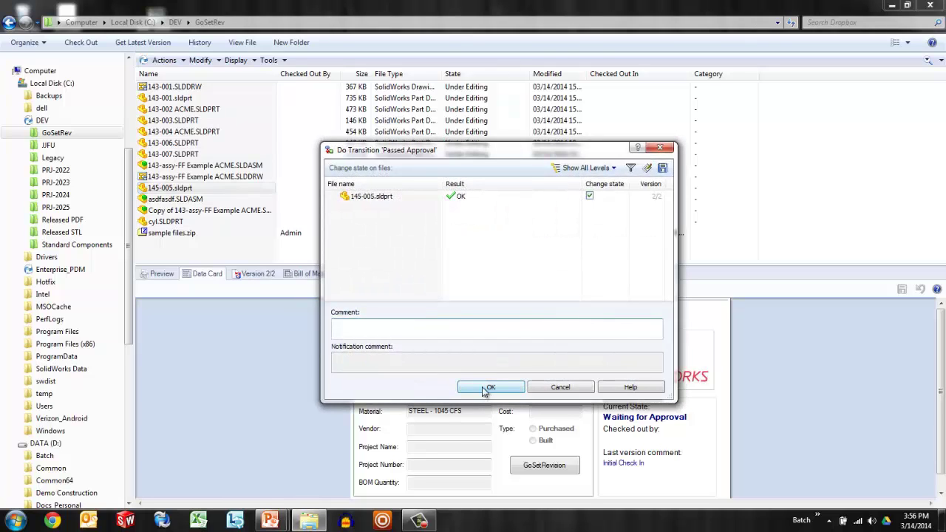
{"action": "left_click", "coordinate": [486, 389]}
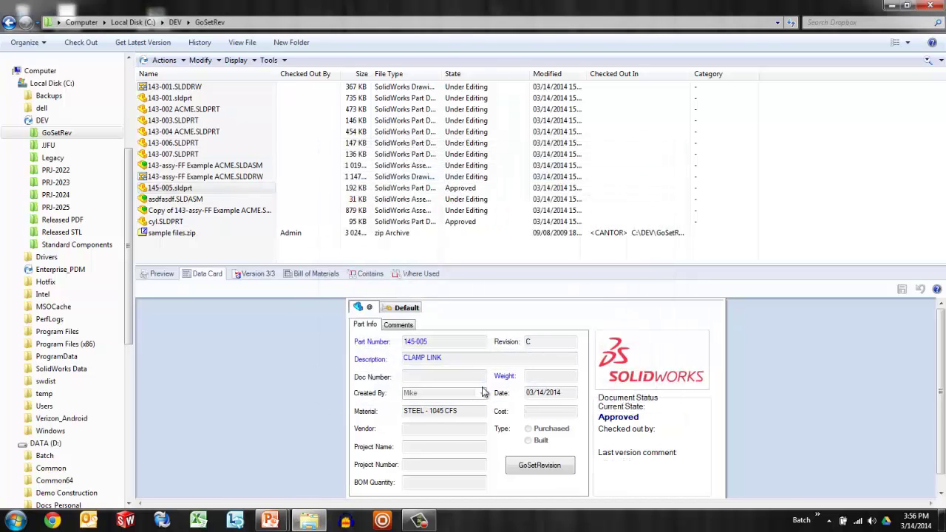
{"action": "double_click", "coordinate": [526, 342]}
Step: Launch the standalone GoSetRevision program from the GoEngineer program group and review its revision variable name setting
{"action": "left_click", "coordinate": [22, 517]}
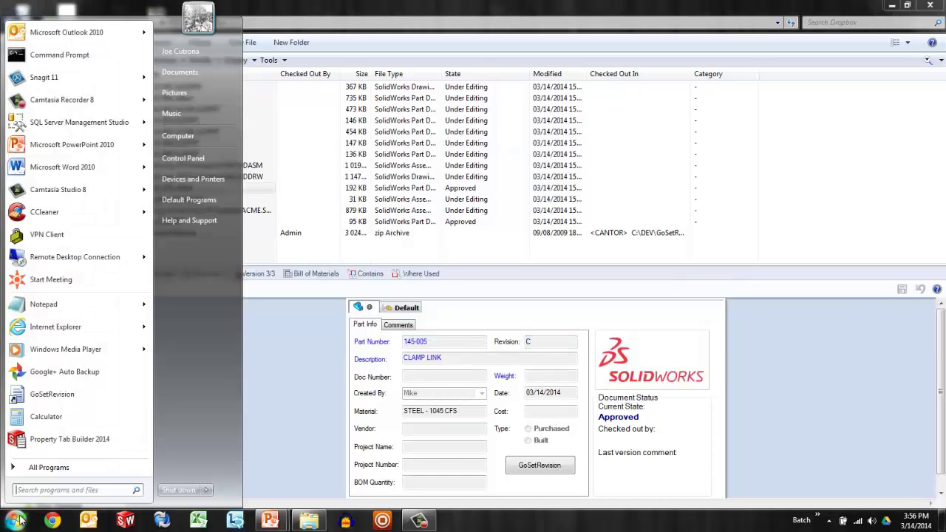
{"action": "left_click", "coordinate": [52, 468]}
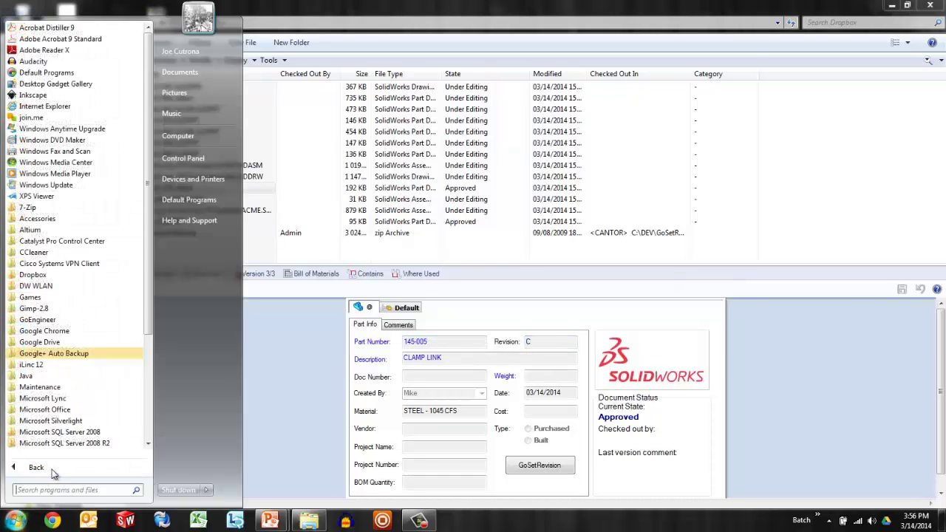
{"action": "left_click", "coordinate": [44, 320]}
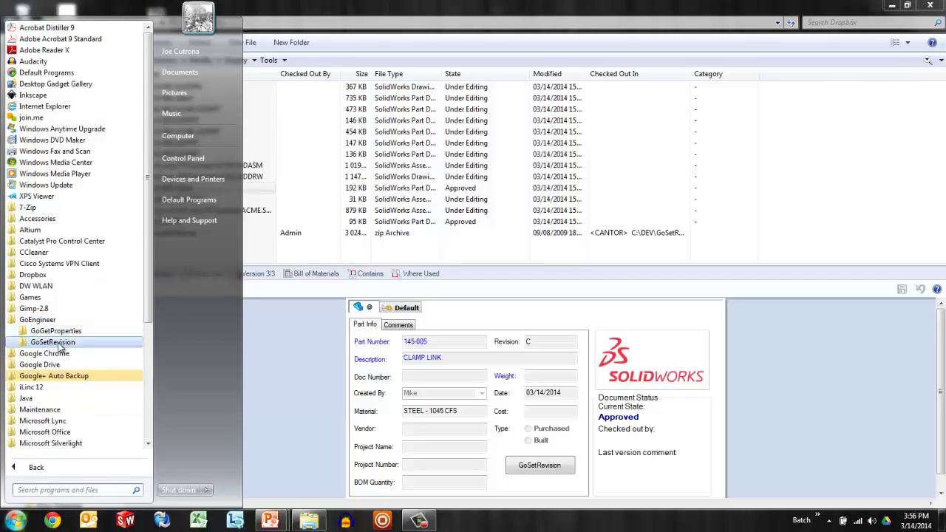
{"action": "left_click", "coordinate": [59, 344]}
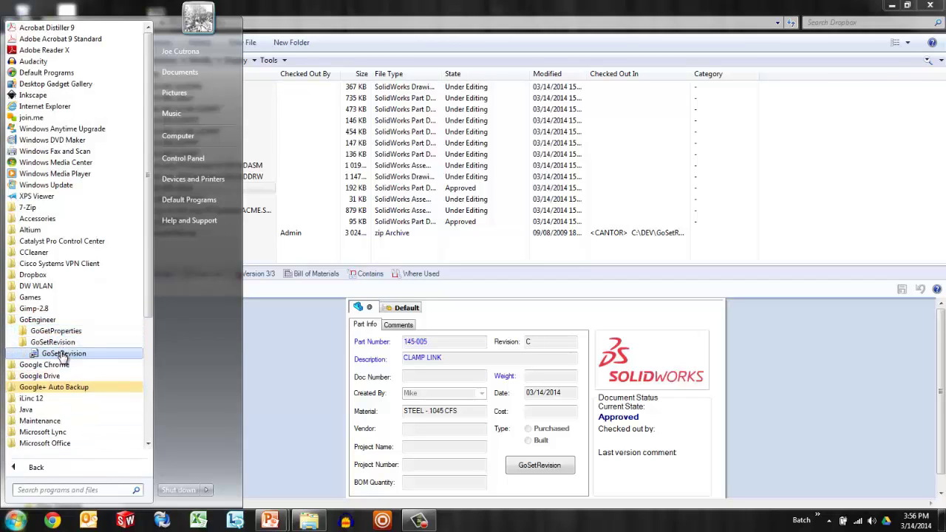
{"action": "left_click", "coordinate": [63, 354]}
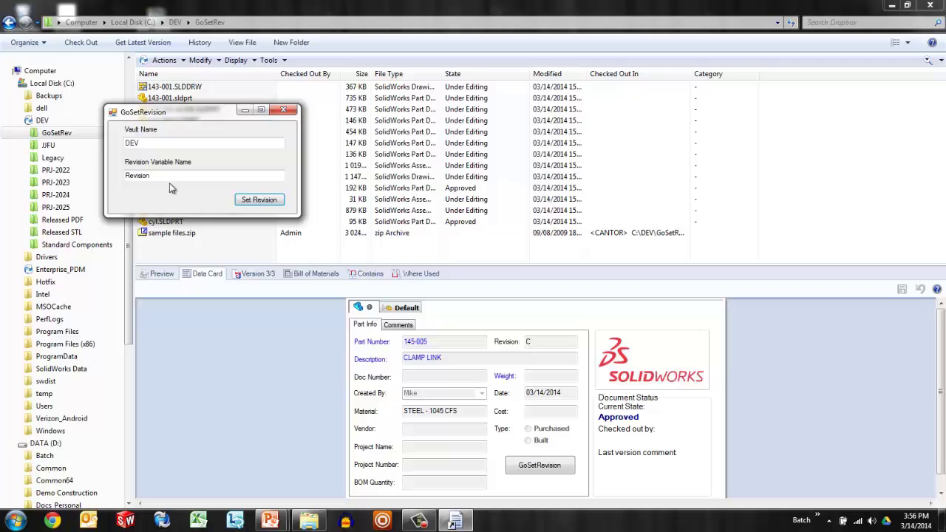
{"action": "left_click_drag", "start_coordinate": [157, 176], "coordinate": [126, 176]}
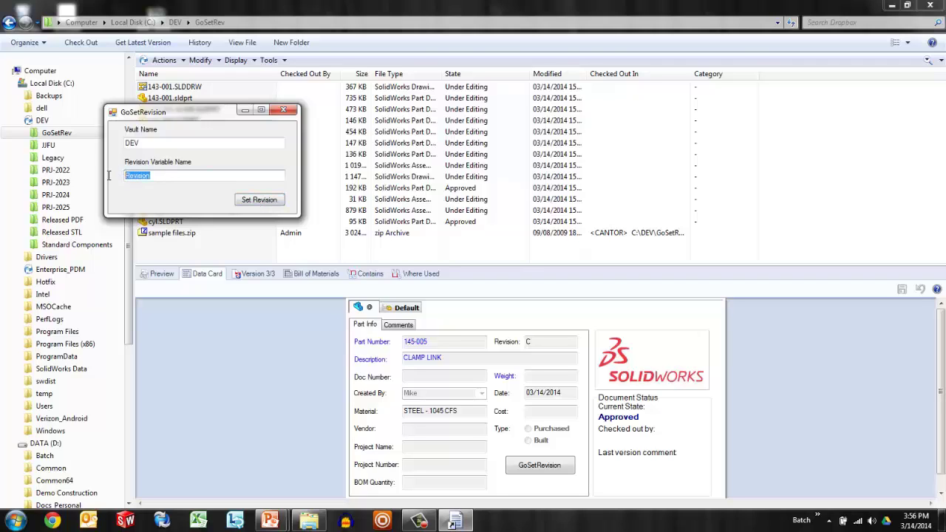
Step: Start setting revisions and select the parts from 143-001.sldprt through 143-006.SLDPRT in the vault's GoSetRev folder
{"action": "left_click", "coordinate": [270, 200]}
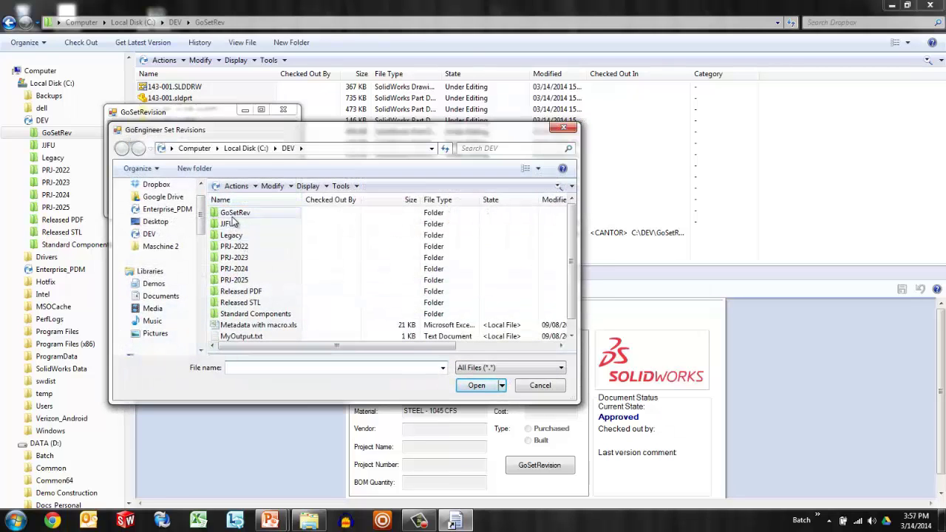
{"action": "double_click", "coordinate": [232, 215]}
{"action": "left_click_drag", "start_coordinate": [316, 224], "coordinate": [248, 274]}
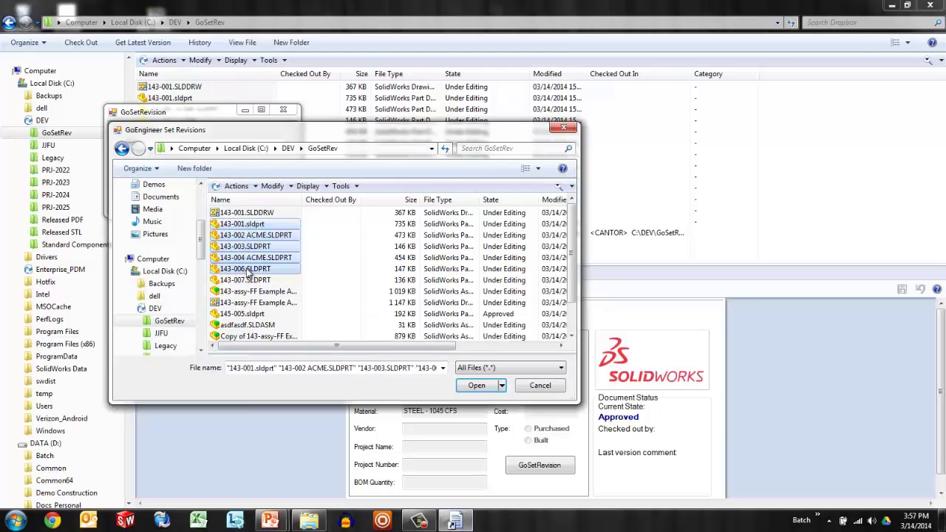
{"action": "key", "text": "Return"}
Step: Switch back to the vault folder and review the history of 143-003.SLDPRT
{"action": "left_click", "coordinate": [185, 120]}
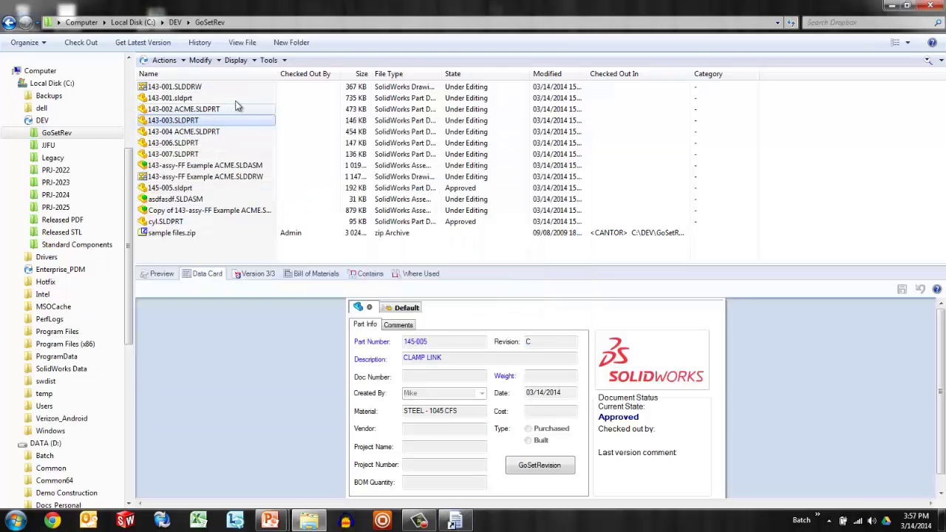
{"action": "left_click", "coordinate": [251, 62]}
{"action": "left_click", "coordinate": [263, 148]}
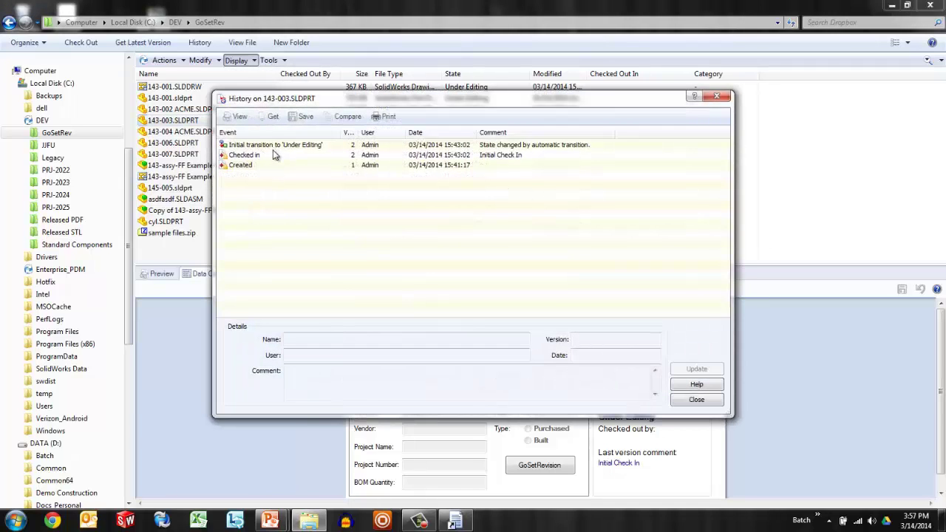
{"action": "left_click", "coordinate": [221, 109]}
Step: Check the data card of 143-004 ACME.SLDPRT and the version details of 143-004 ACME, 143-003 and 143-002 ACME
{"action": "left_click", "coordinate": [194, 131]}
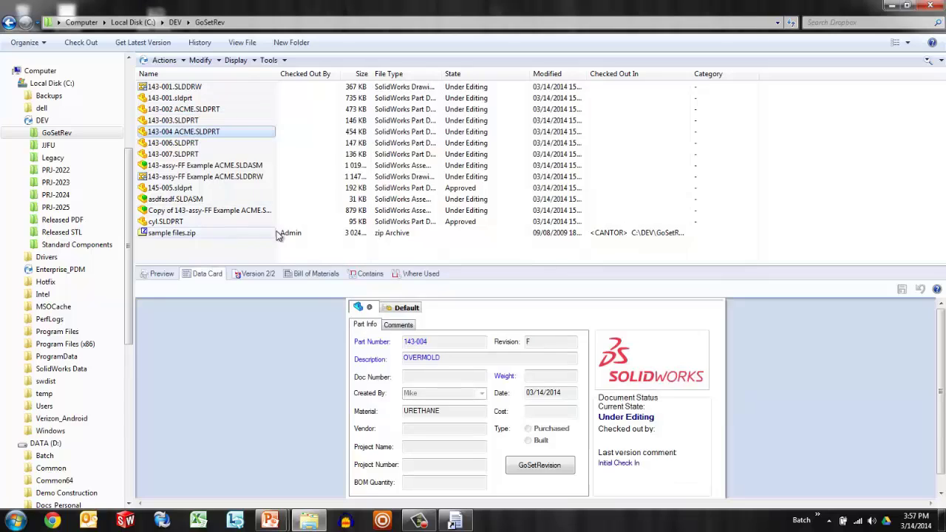
{"action": "left_click", "coordinate": [259, 274]}
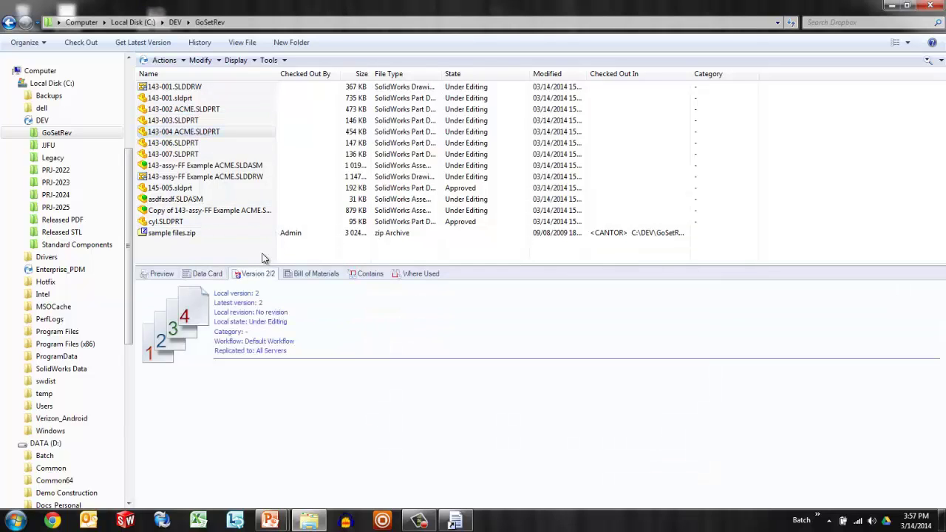
{"action": "left_click", "coordinate": [213, 122]}
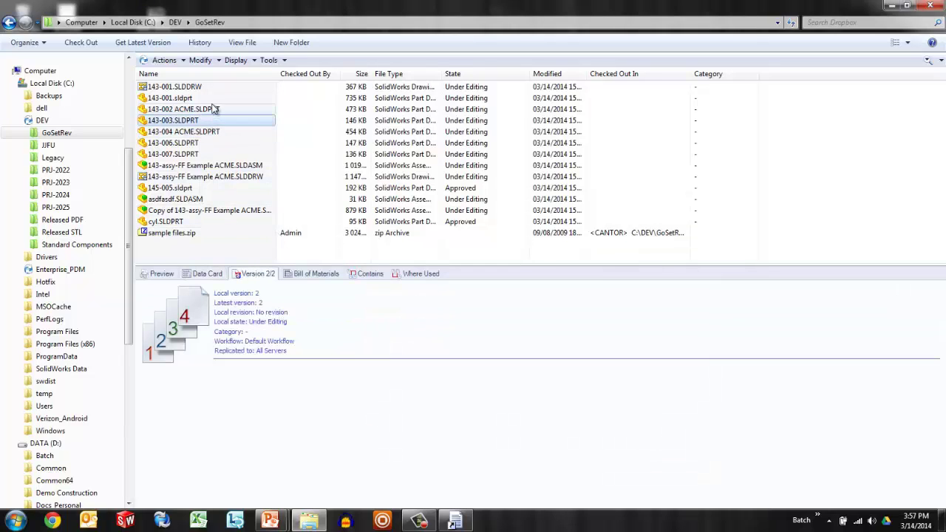
{"action": "left_click", "coordinate": [215, 109]}
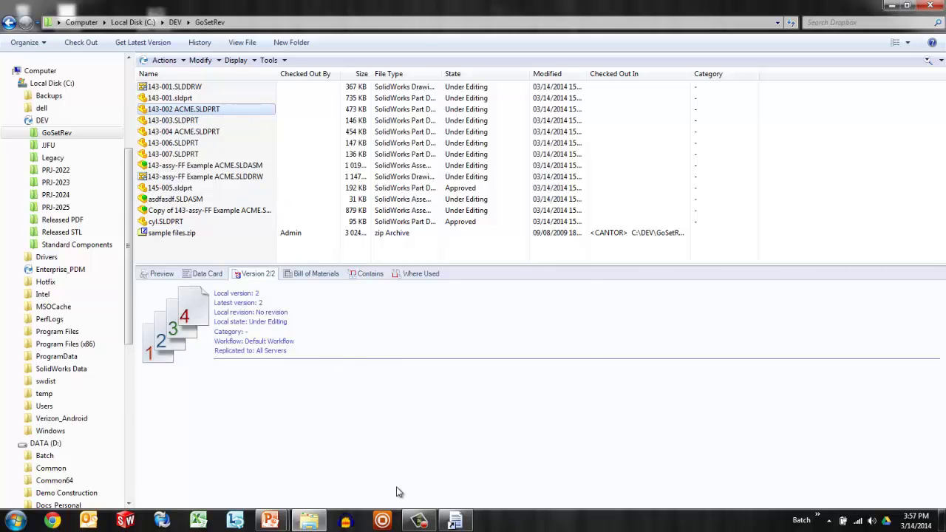
Step: Return to GoSetRevision, run the revision update on the selected parts, and close the program
{"action": "left_click", "coordinate": [443, 519]}
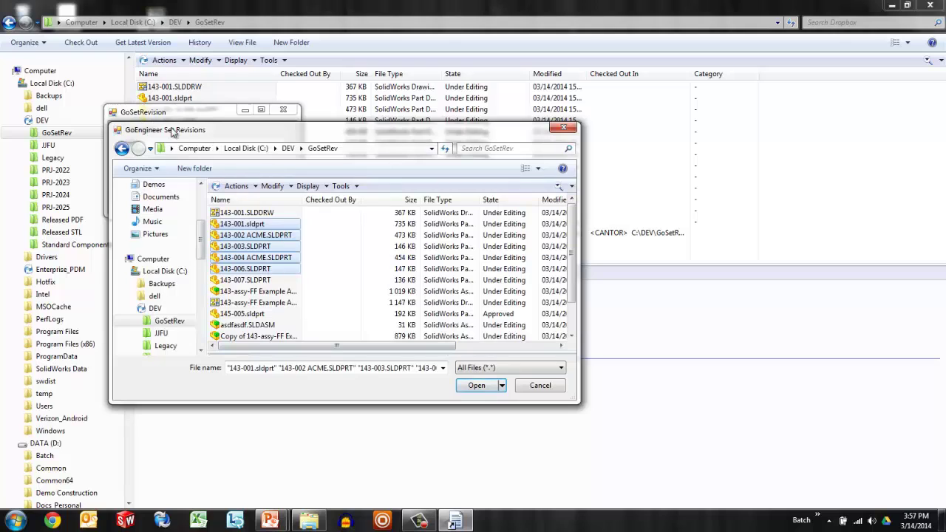
{"action": "left_click", "coordinate": [472, 386]}
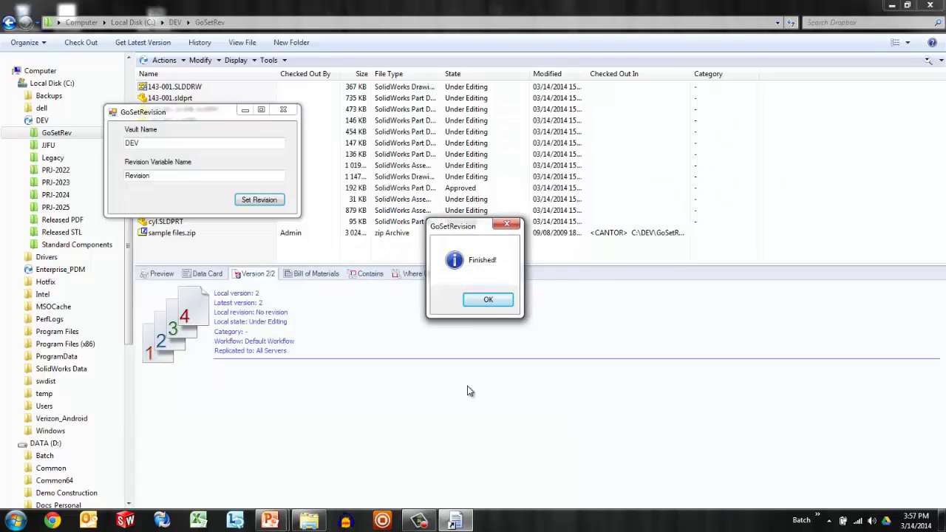
{"action": "left_click", "coordinate": [490, 300]}
{"action": "left_click", "coordinate": [283, 109]}
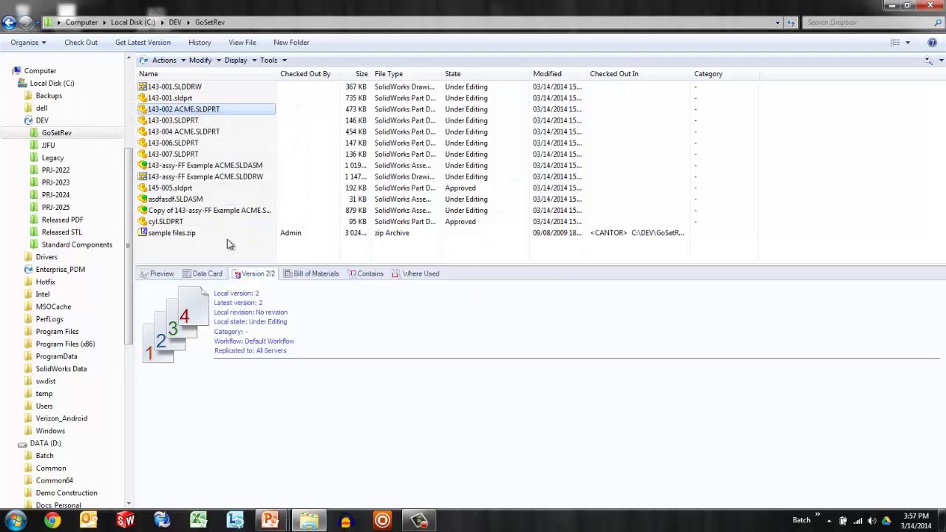
Step: Check the version details and history of 143-004 ACME.SLDPRT for its revision
{"action": "left_click", "coordinate": [247, 132]}
{"action": "left_click", "coordinate": [237, 60]}
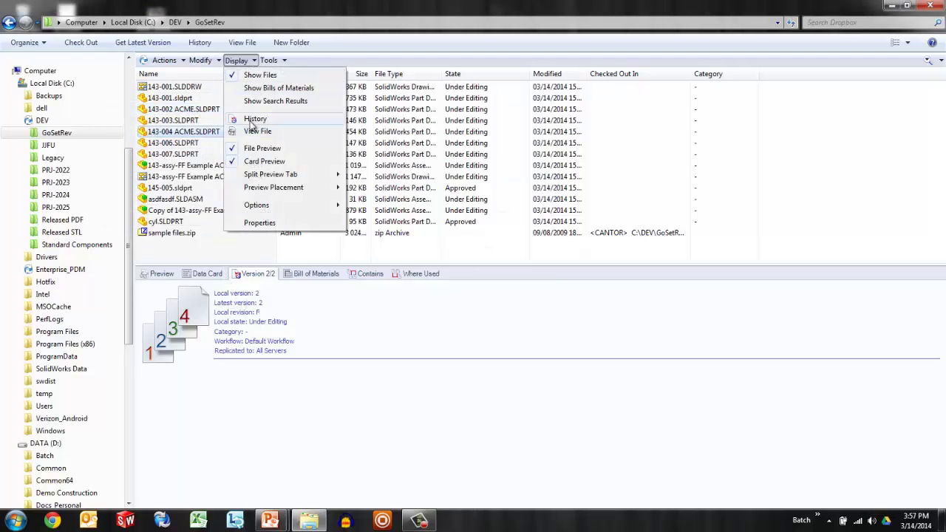
{"action": "left_click", "coordinate": [254, 119]}
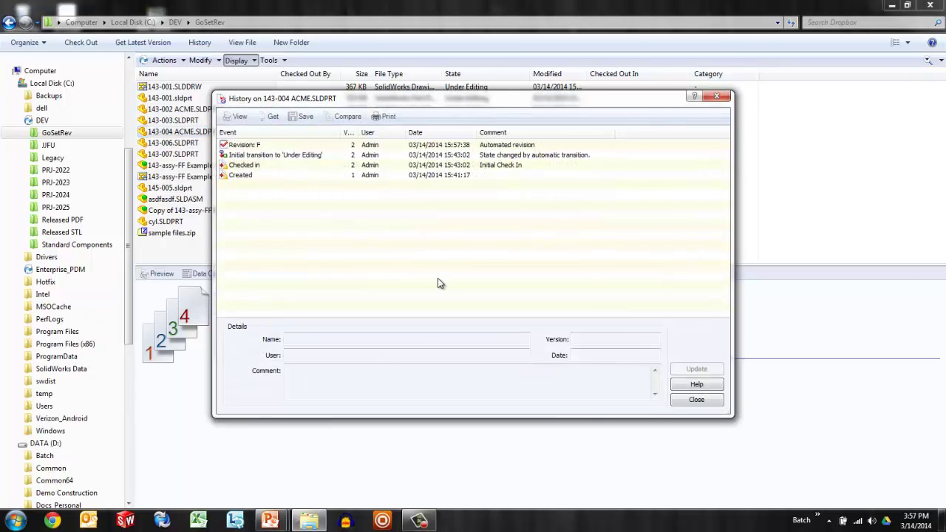